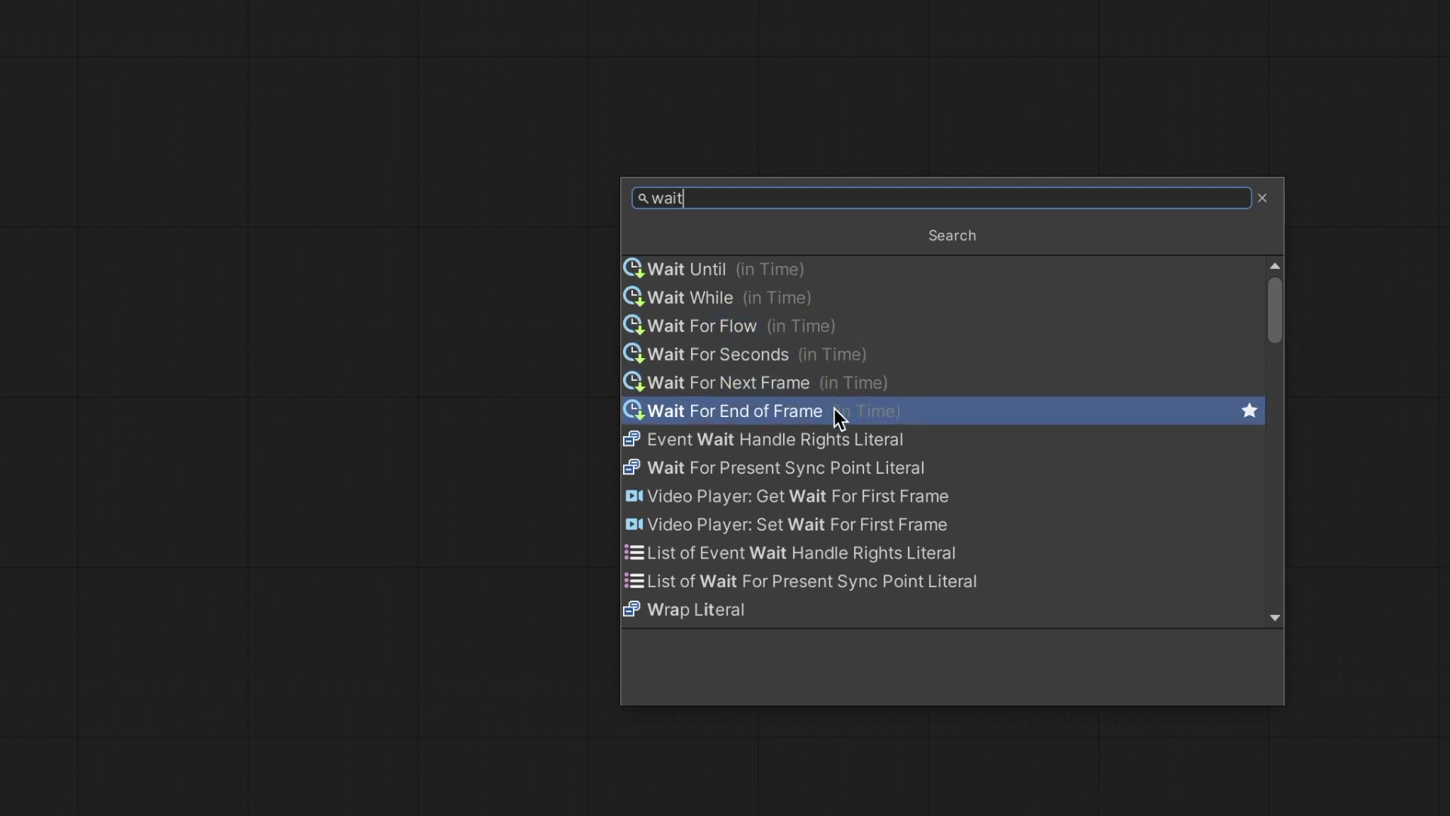
Add a Wait For Seconds node and inspect On Start's Coroutine setting.
{"action": "left_click", "coordinate": [827, 353]}
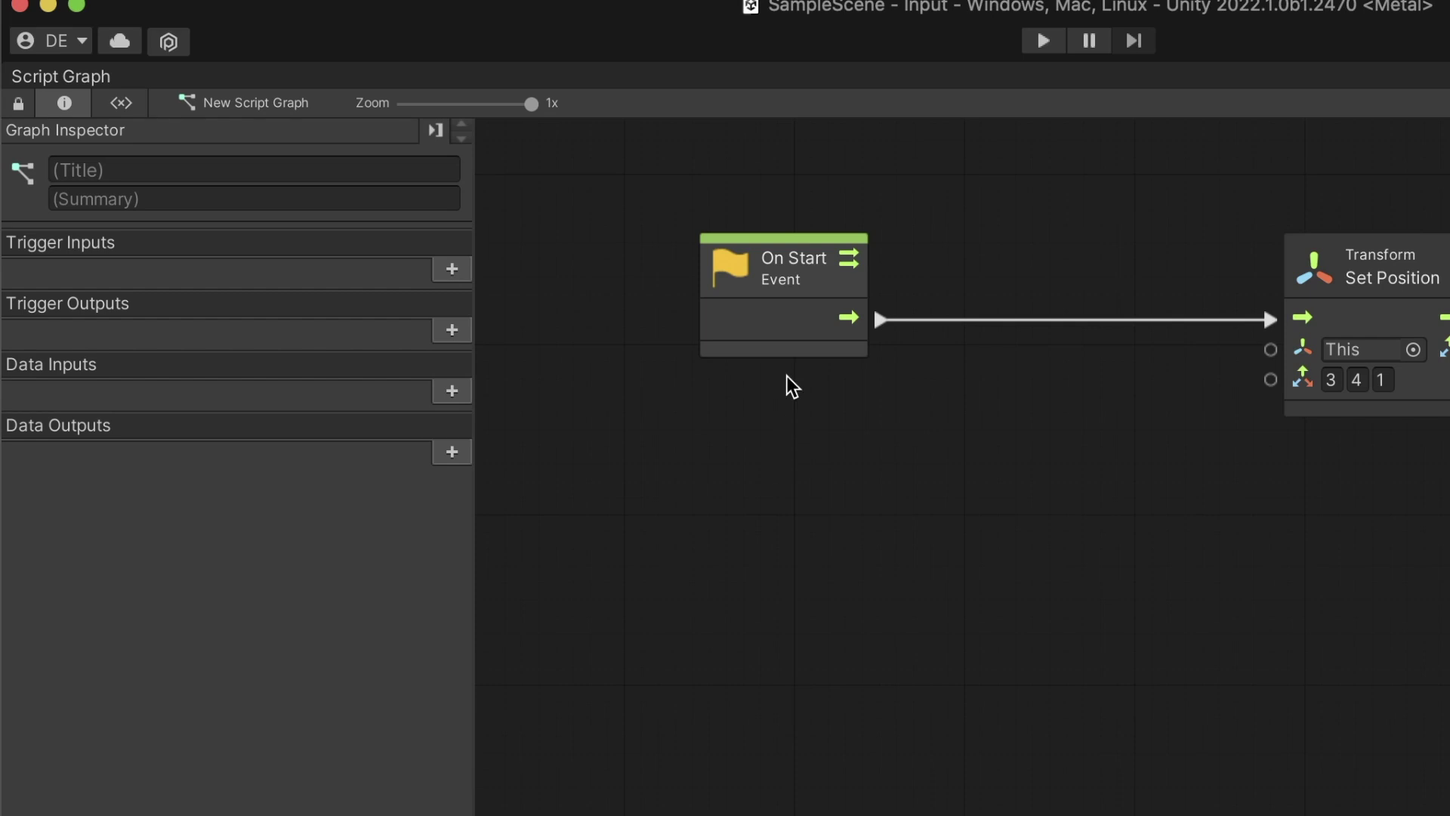
{"action": "left_click", "coordinate": [788, 331]}
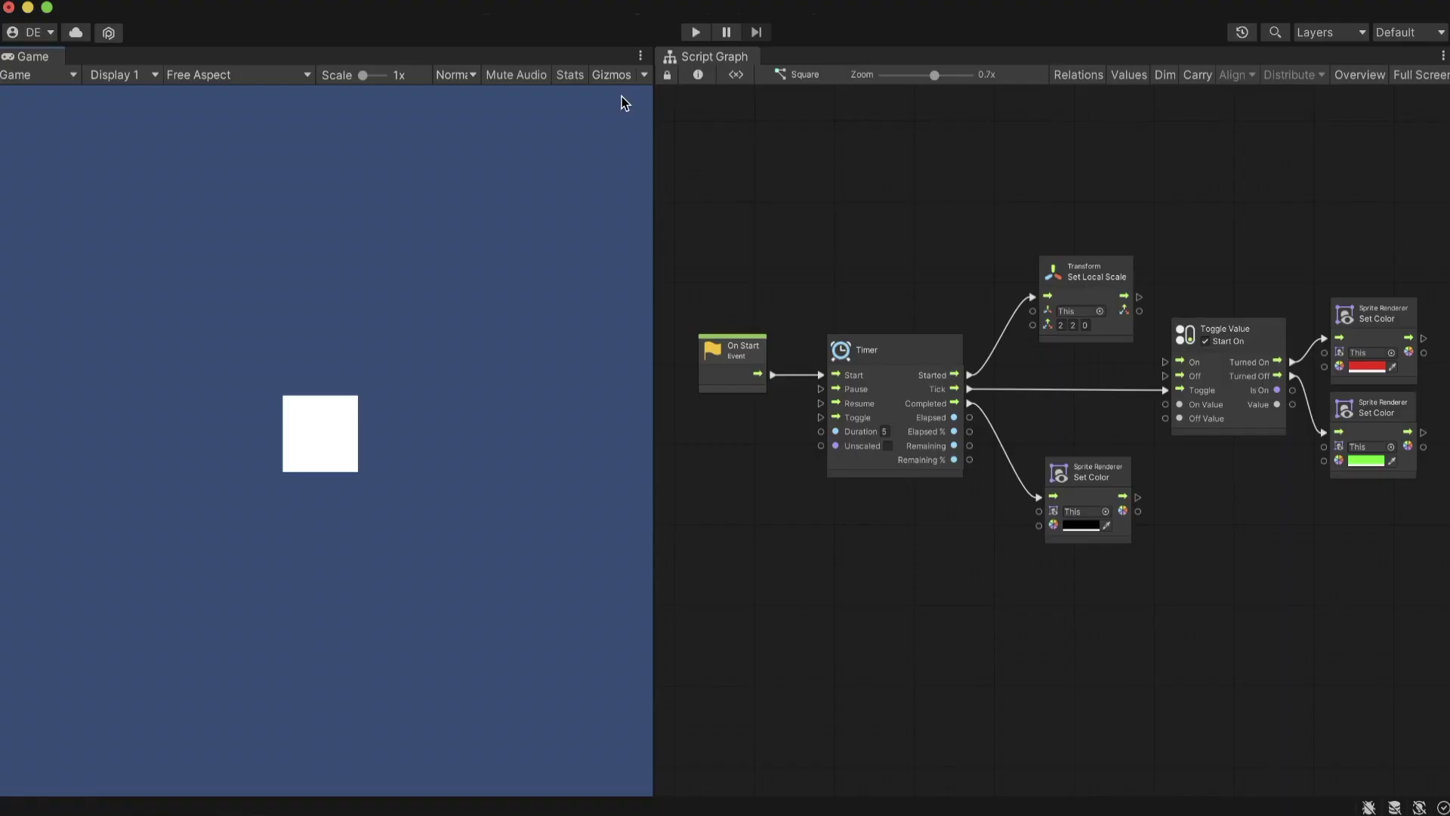
Enter play mode to watch the Timer scale and recolour the square.
{"action": "left_click", "coordinate": [696, 35]}
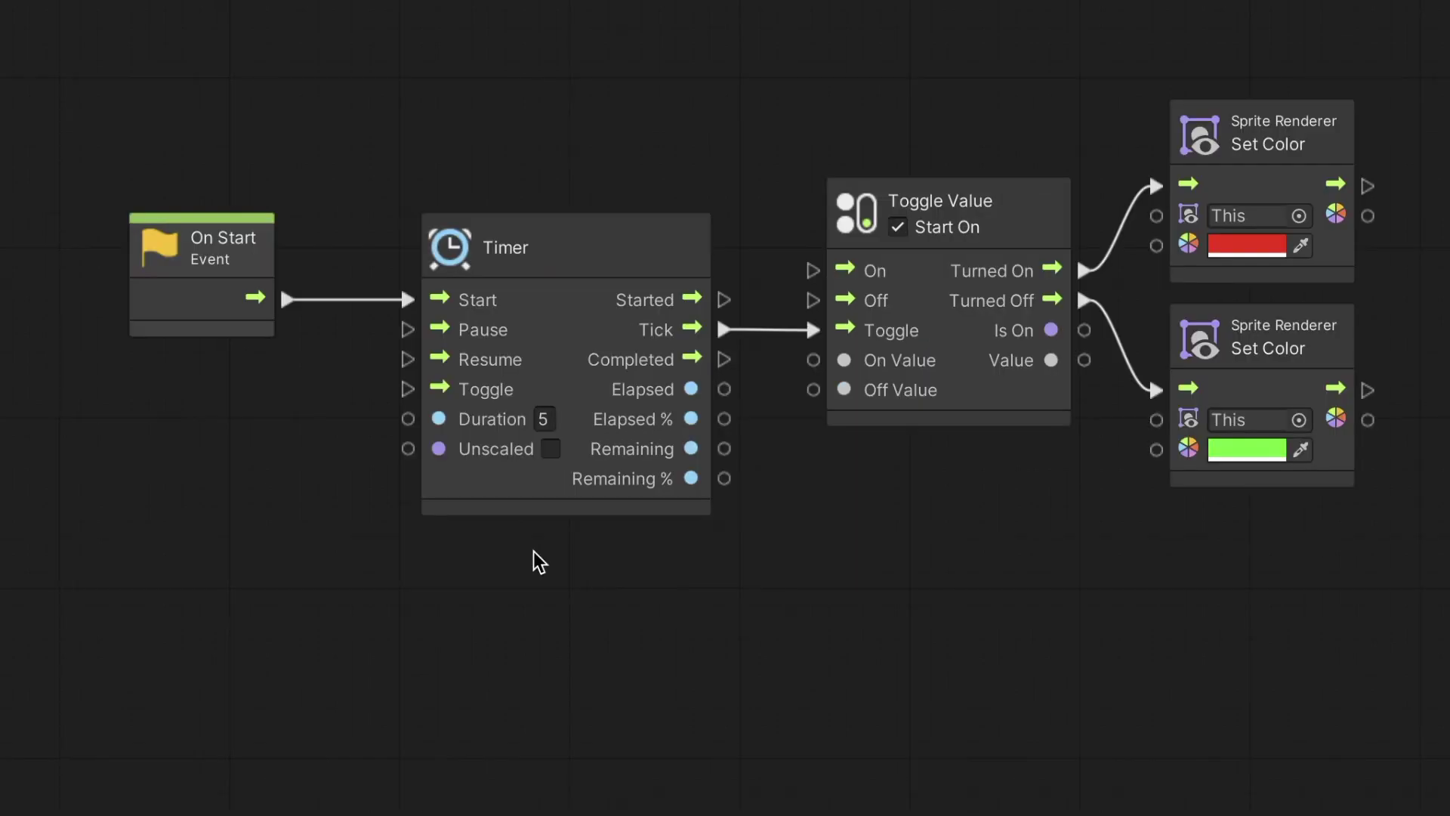
Wire an On Keyboard Input event into Timer's Toggle, then test pausing and resuming with Space.
{"action": "right_click", "coordinate": [277, 385]}
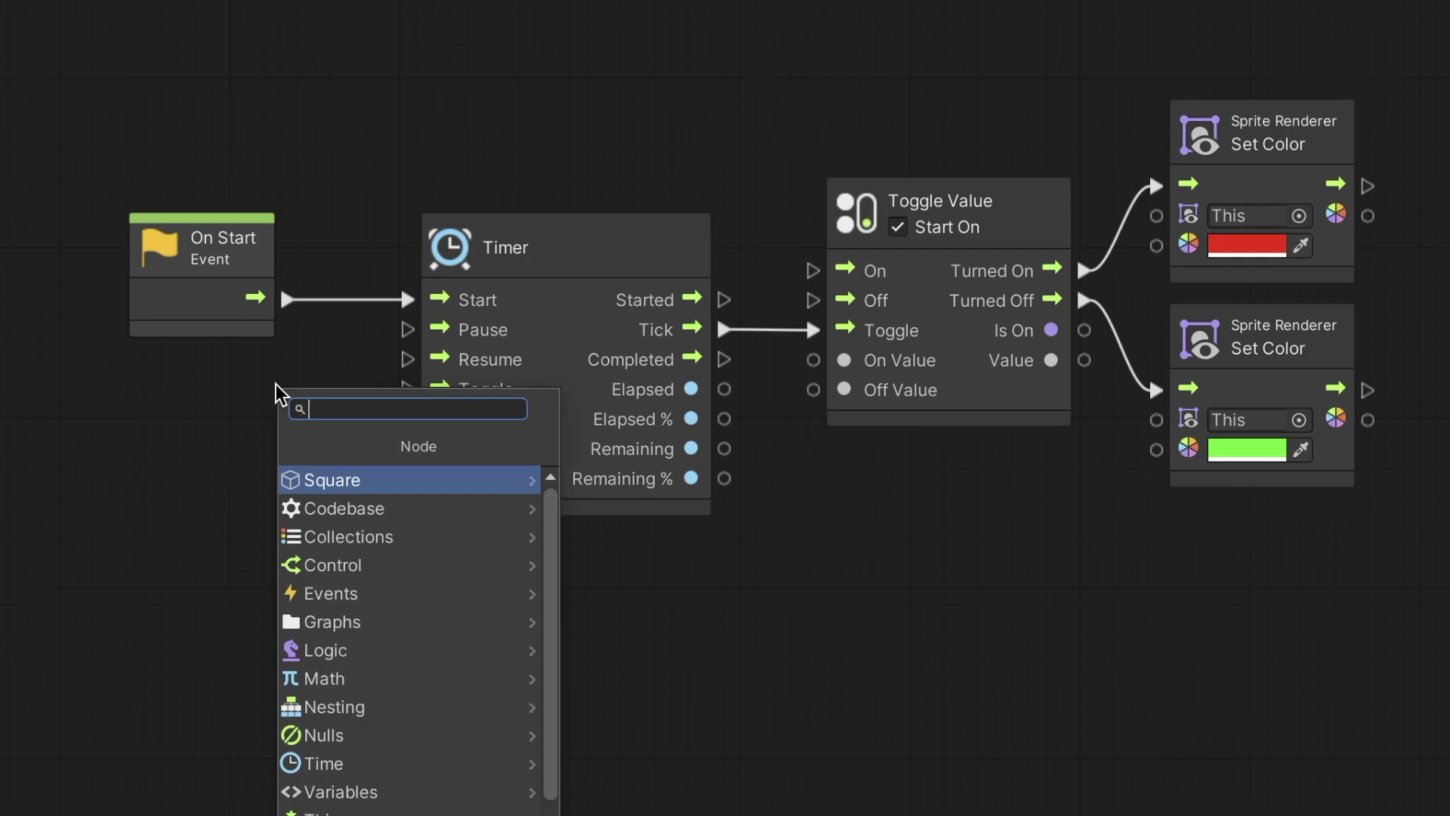
{"action": "type", "text": "on keyboard"}
{"action": "left_click", "coordinate": [320, 476]}
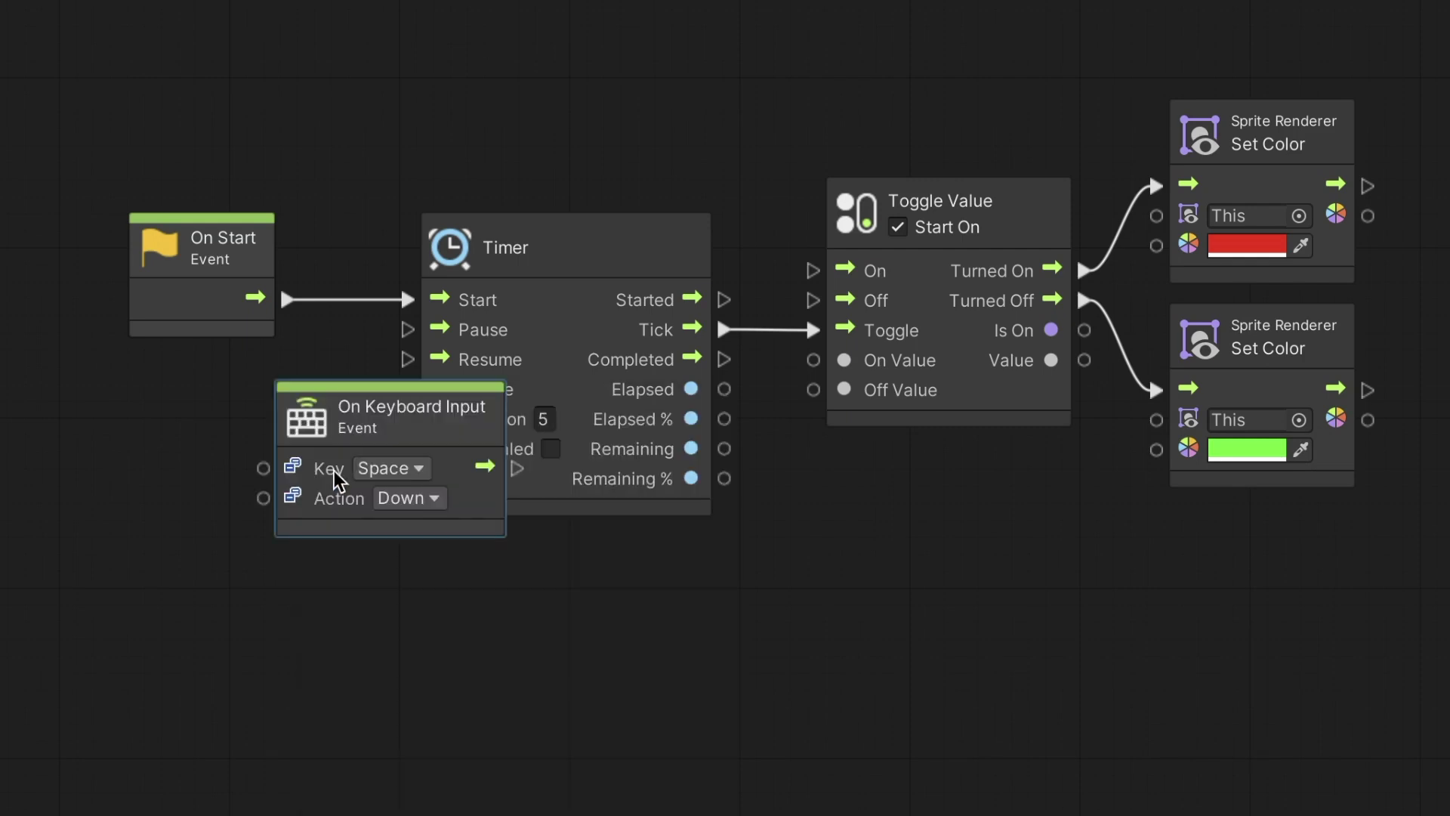
{"action": "left_click_drag", "start_coordinate": [403, 431], "coordinate": [205, 441]}
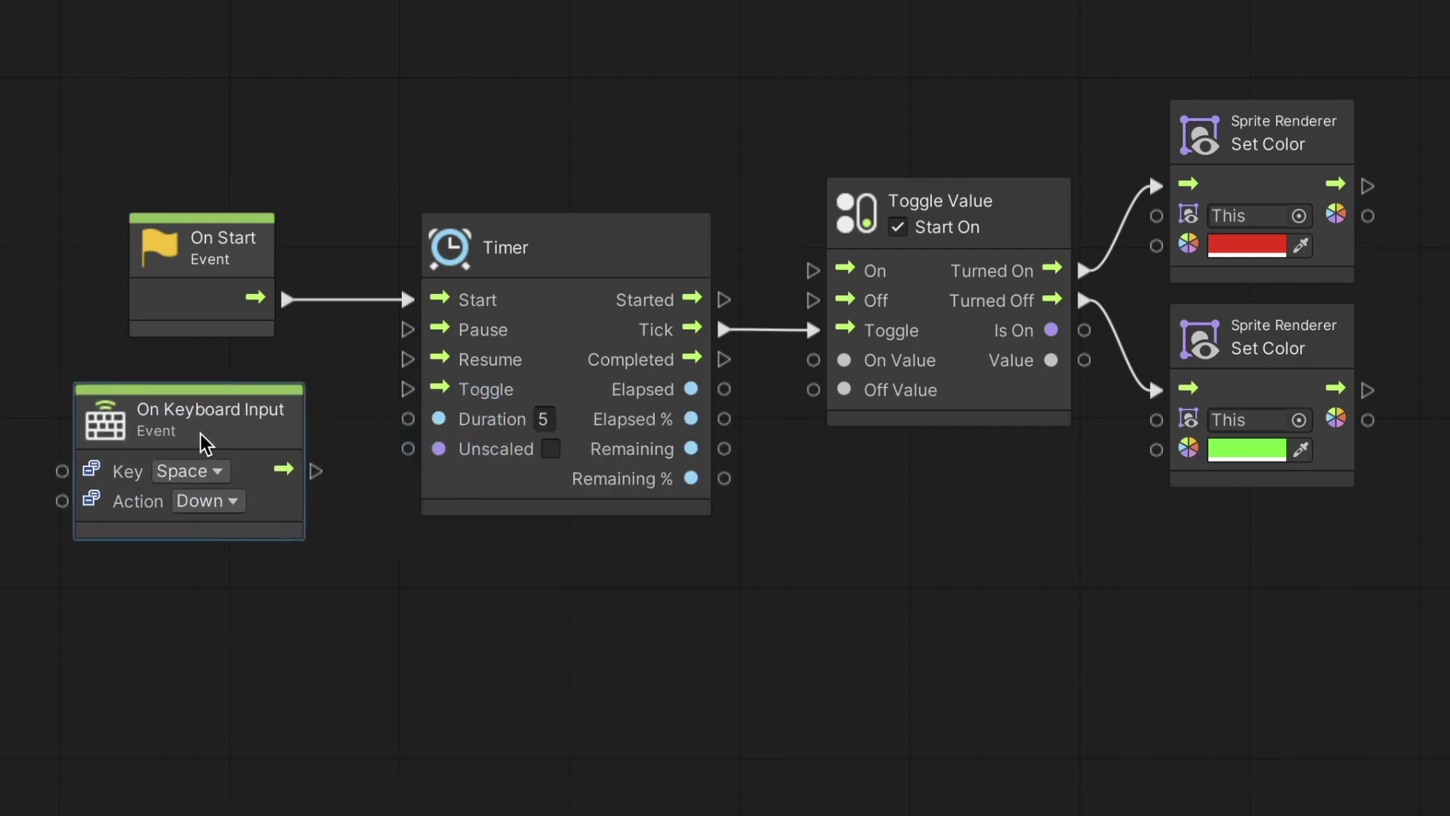
{"action": "left_click_drag", "start_coordinate": [314, 469], "coordinate": [411, 389]}
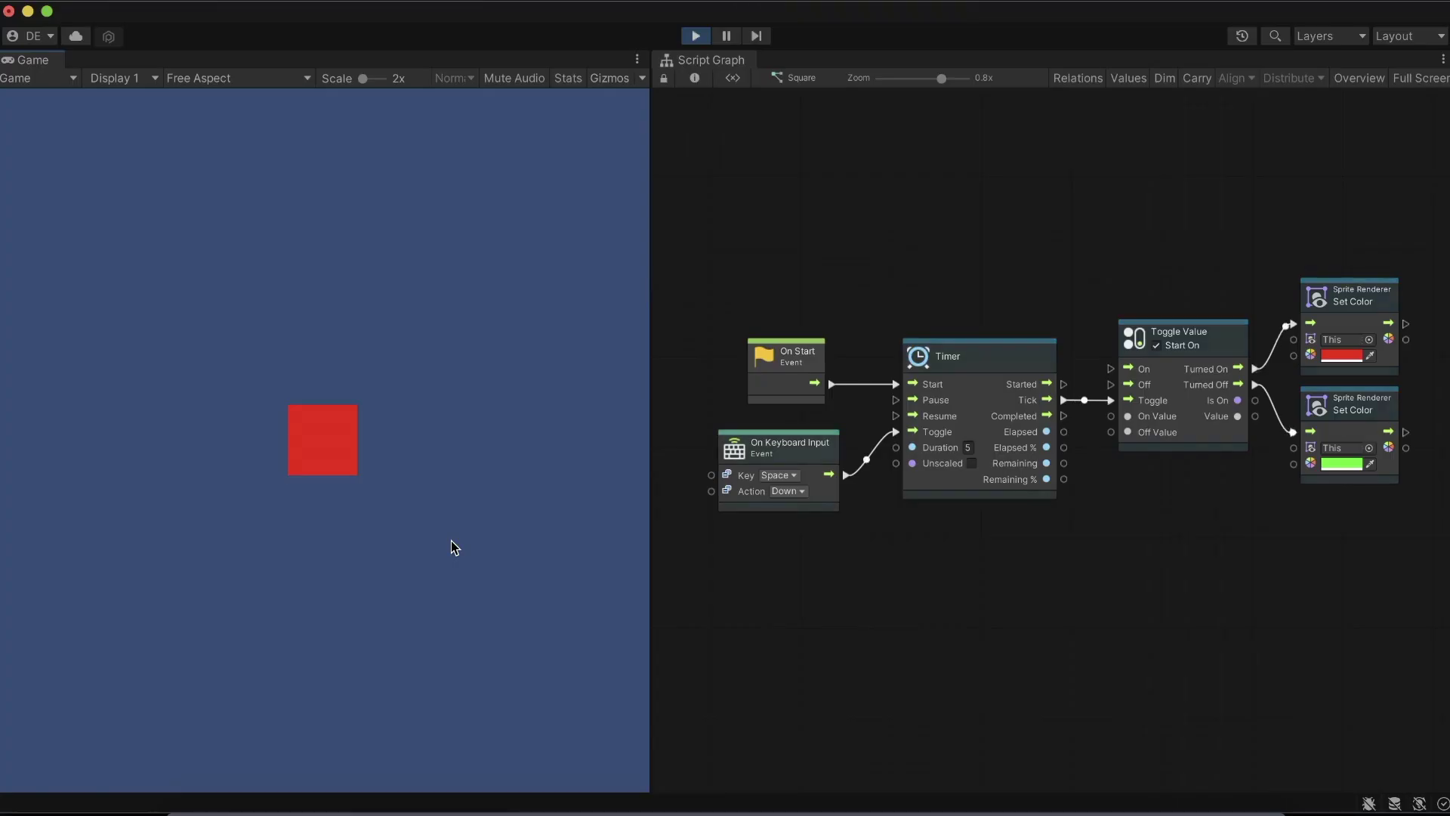
{"action": "key", "text": "space"}
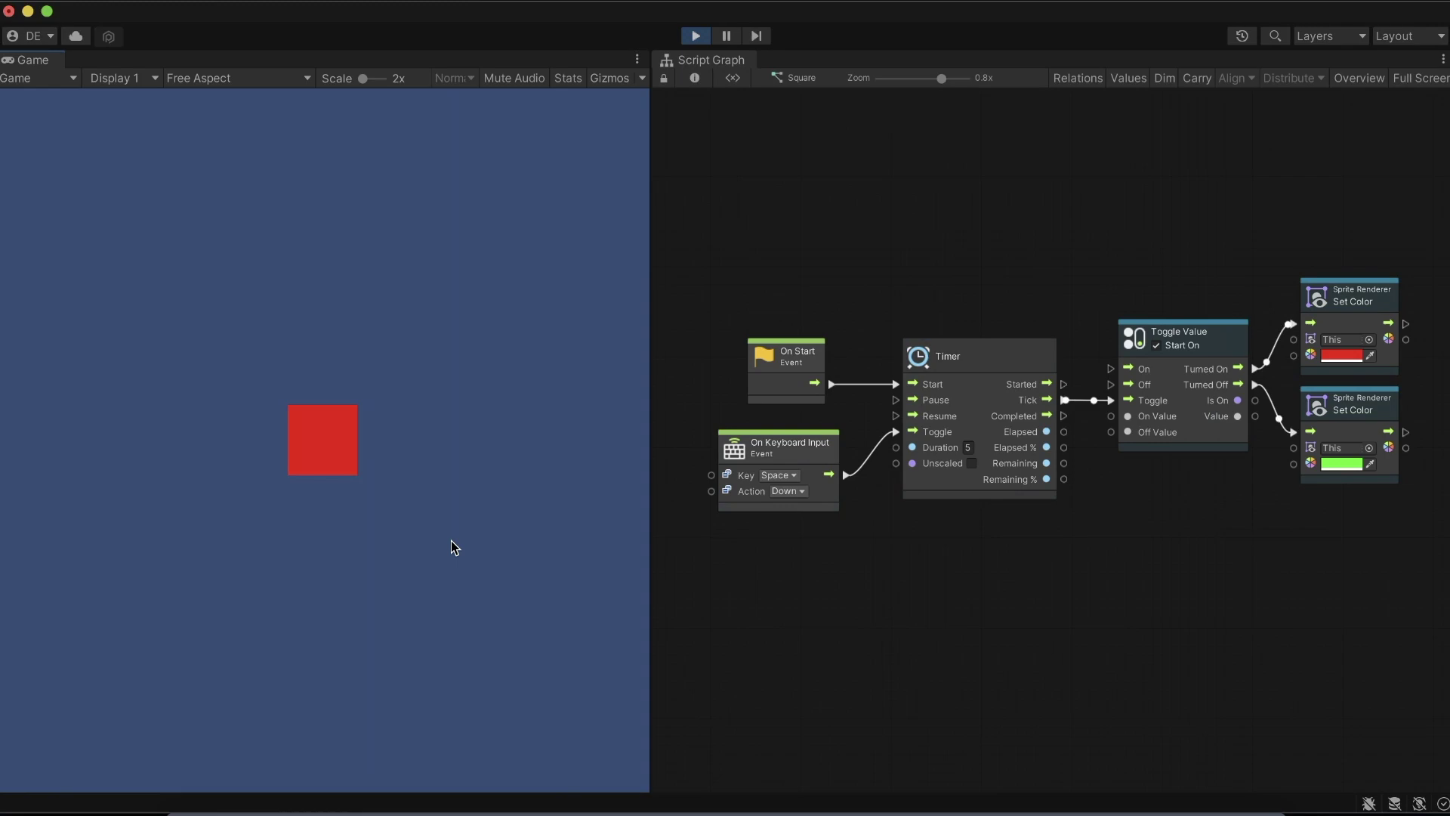
{"action": "key", "text": "space"}
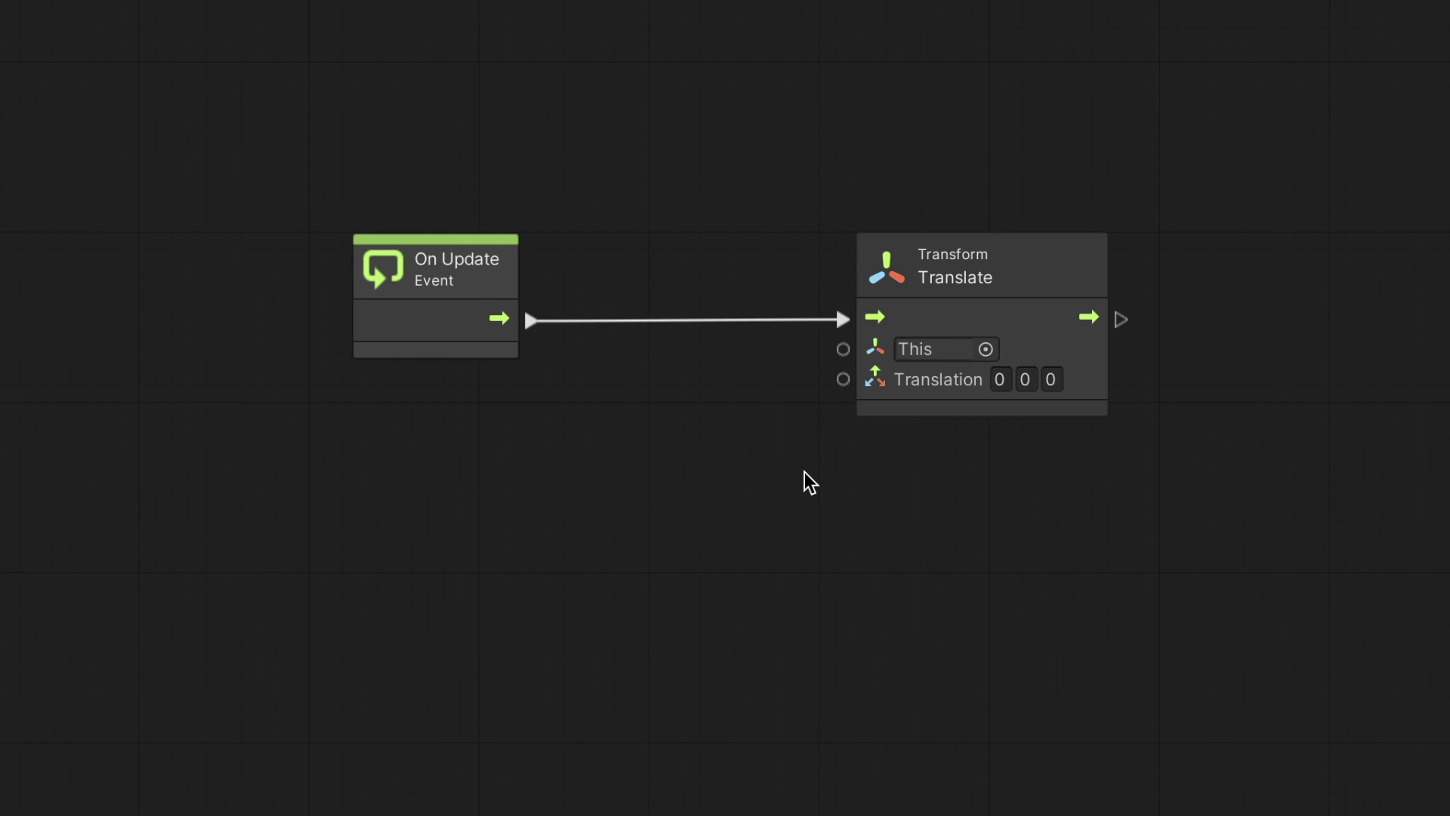
Set the translation's X multiplier to 2, then select the Get Delta Time node.
{"action": "left_click", "coordinate": [998, 378]}
{"action": "type", "text": "2"}
{"action": "left_click", "coordinate": [943, 459]}
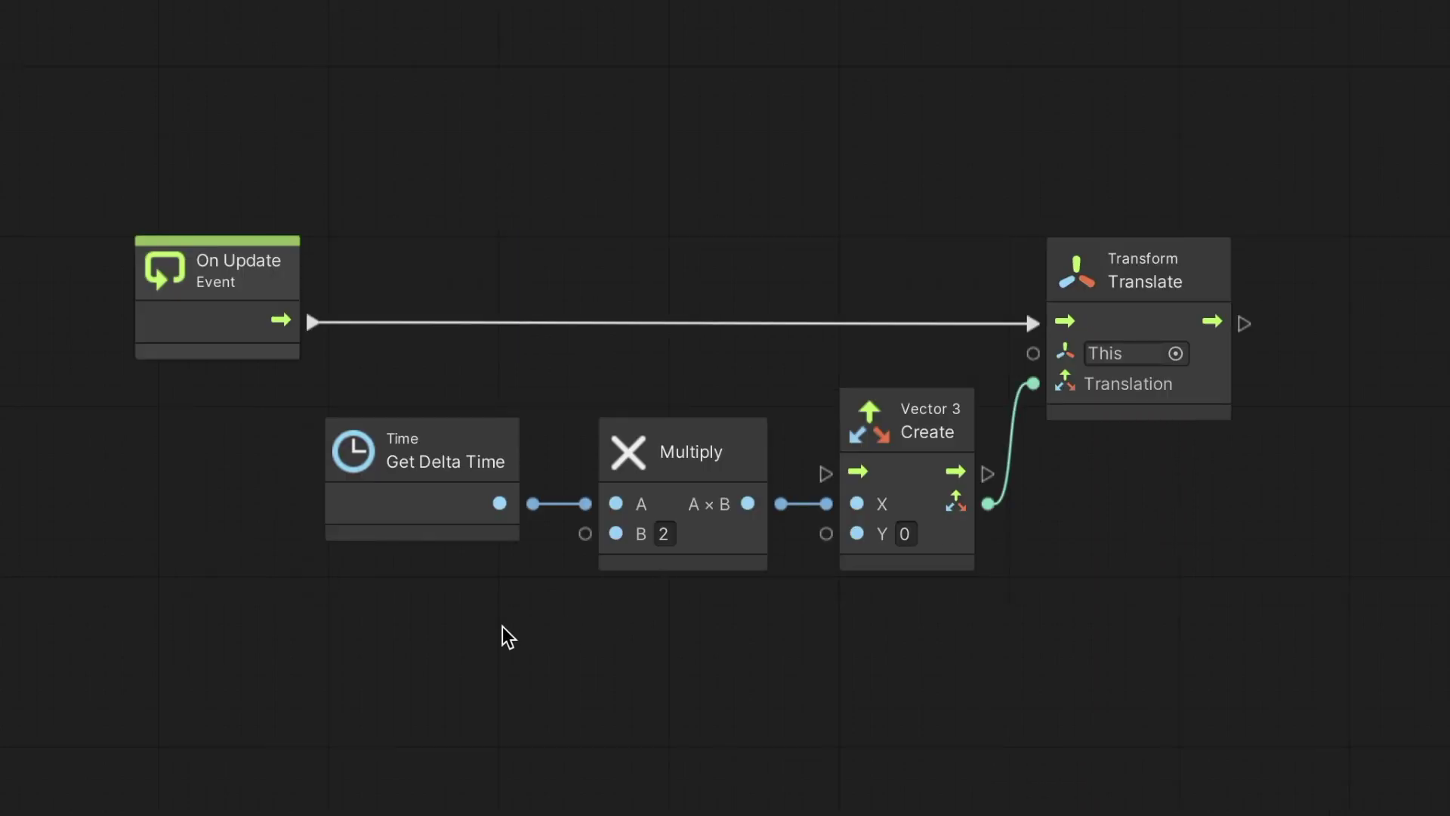
{"action": "left_click", "coordinate": [407, 502]}
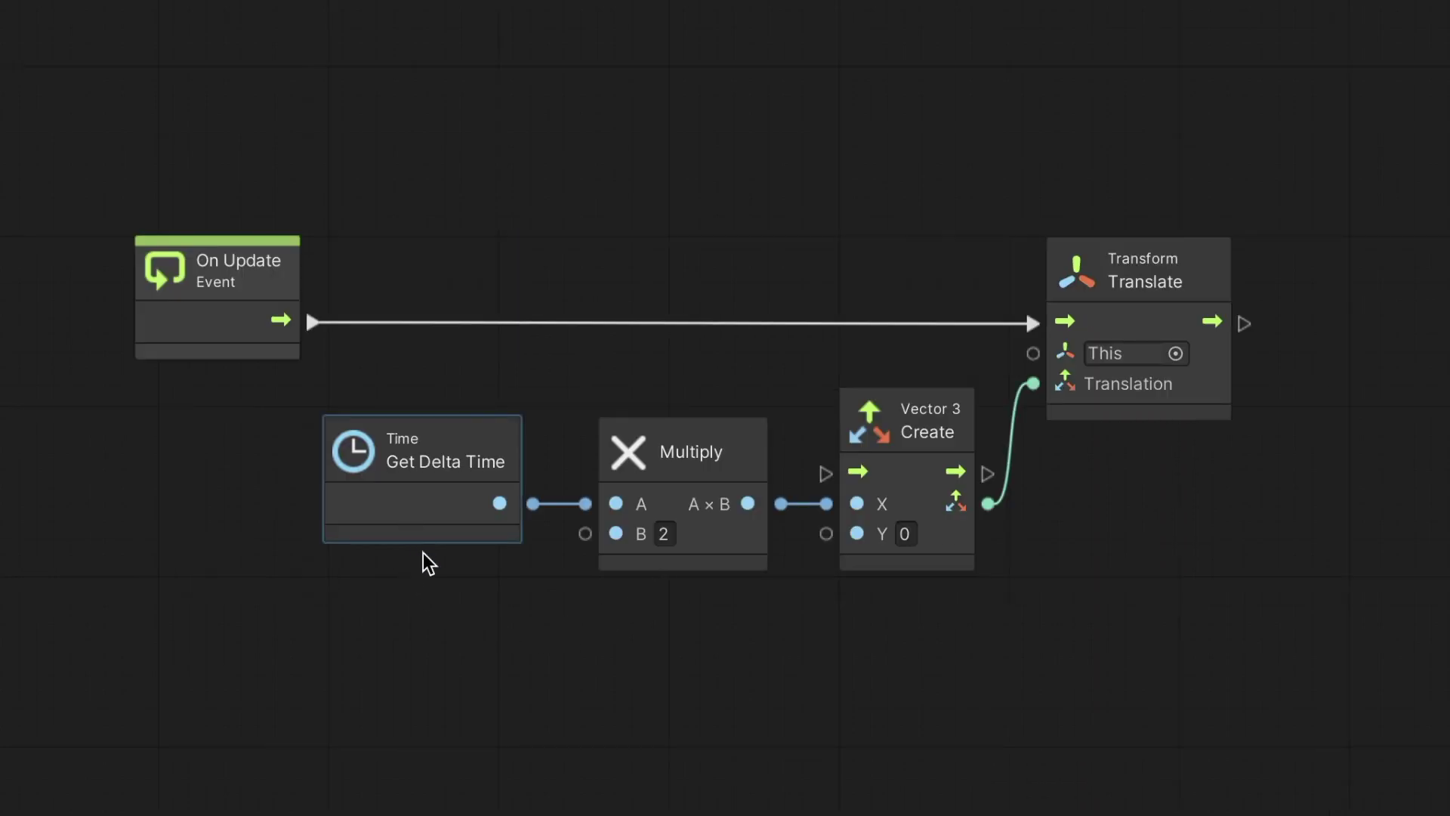